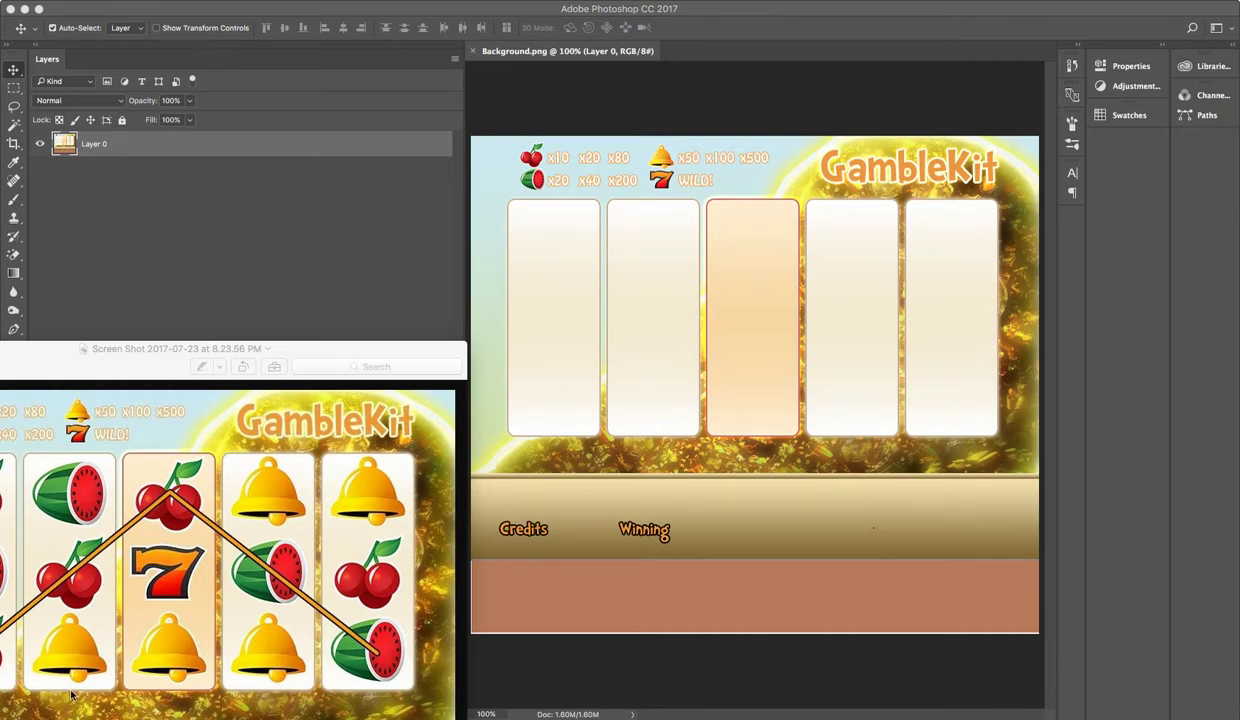
# - Bring the full GambleKit reference screenshot into view in Preview, then switch to the GameData folder
pyautogui.moveTo(147, 361); pyautogui.dragTo(357, 288)
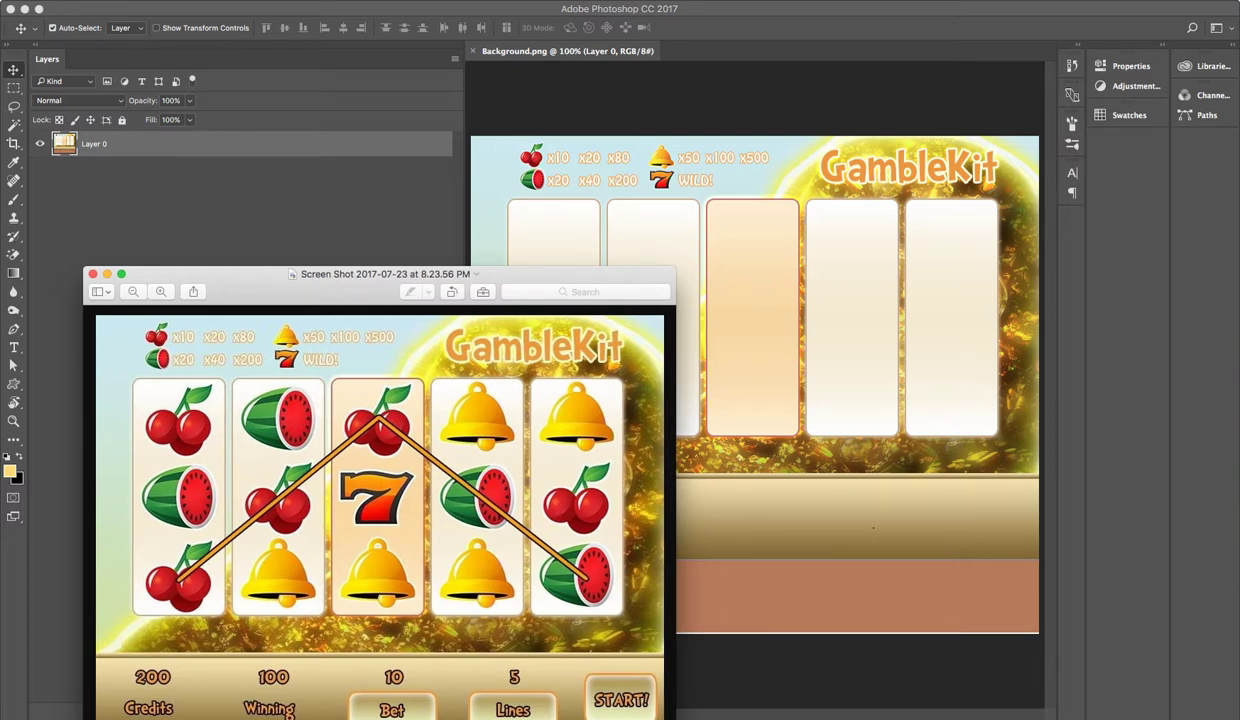
pyautogui.press('super+Tab')
pyautogui.scroll(-5, 900, 600)
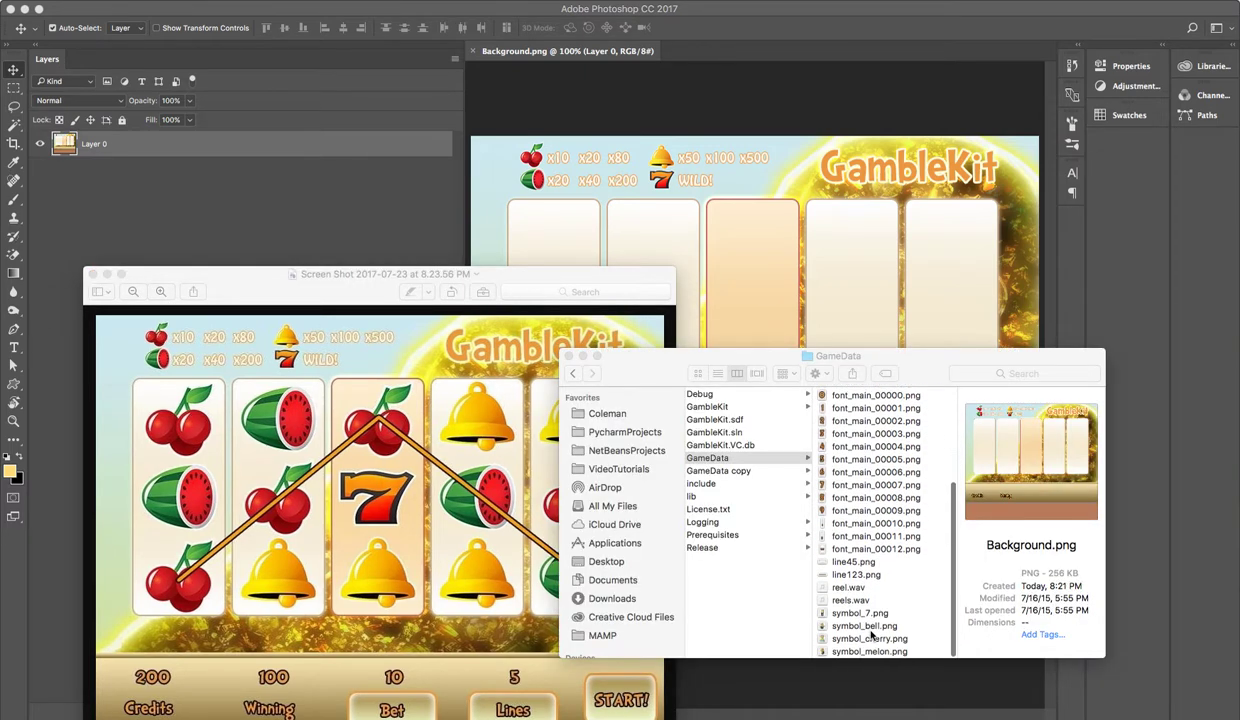
# - Preview symbol_7, symbol_bell, symbol_cherry and symbol_melon to confirm minion art, then close GameData
pyautogui.click(868, 616)
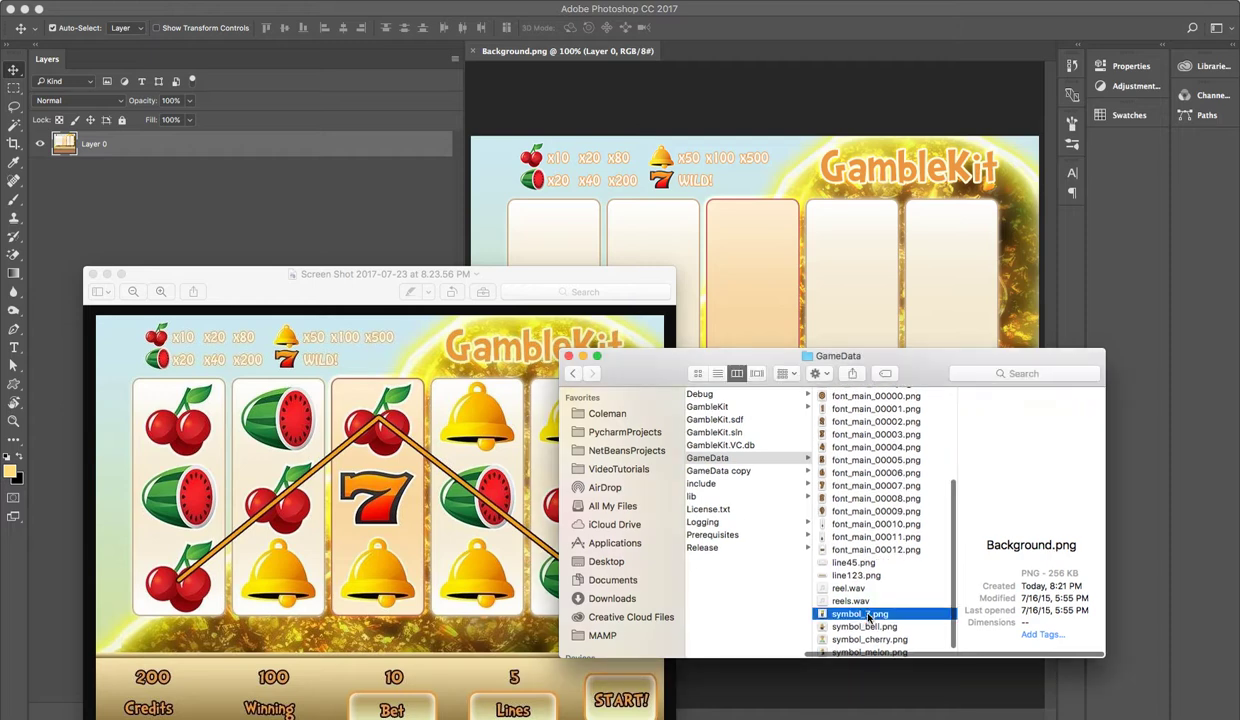
pyautogui.click(866, 627)
pyautogui.click(867, 640)
pyautogui.click(872, 651)
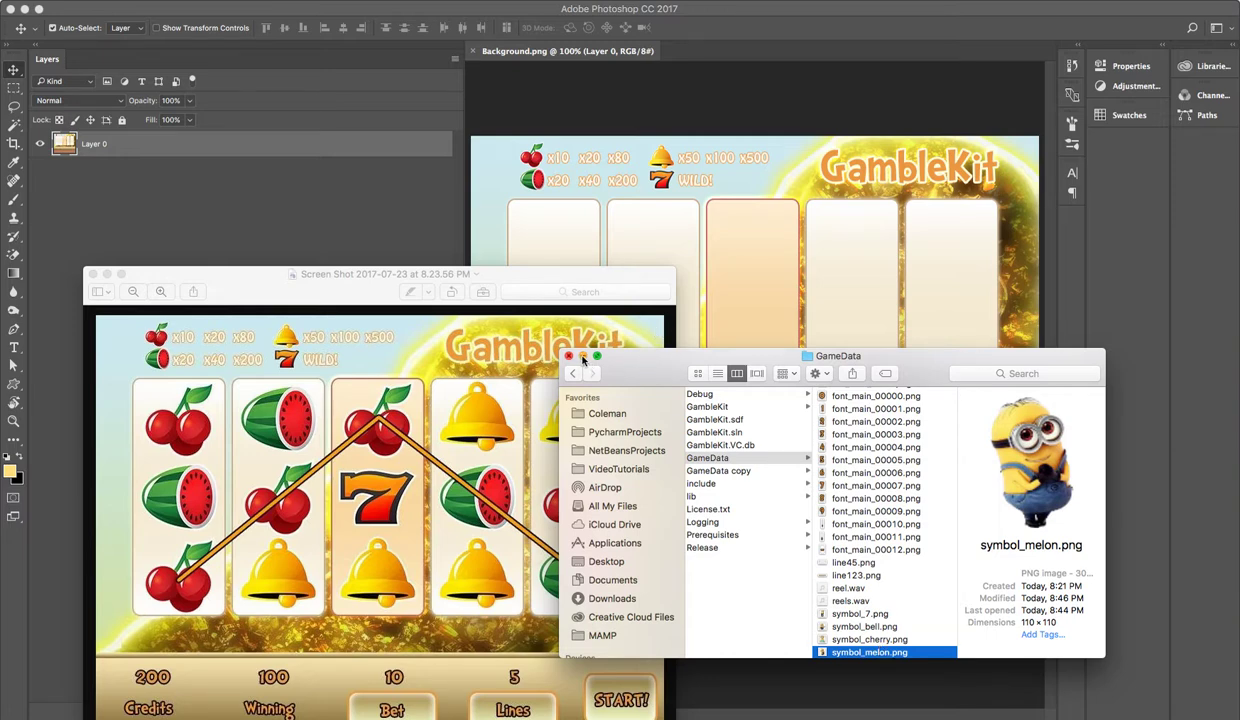
pyautogui.scroll(5, 860, 400)
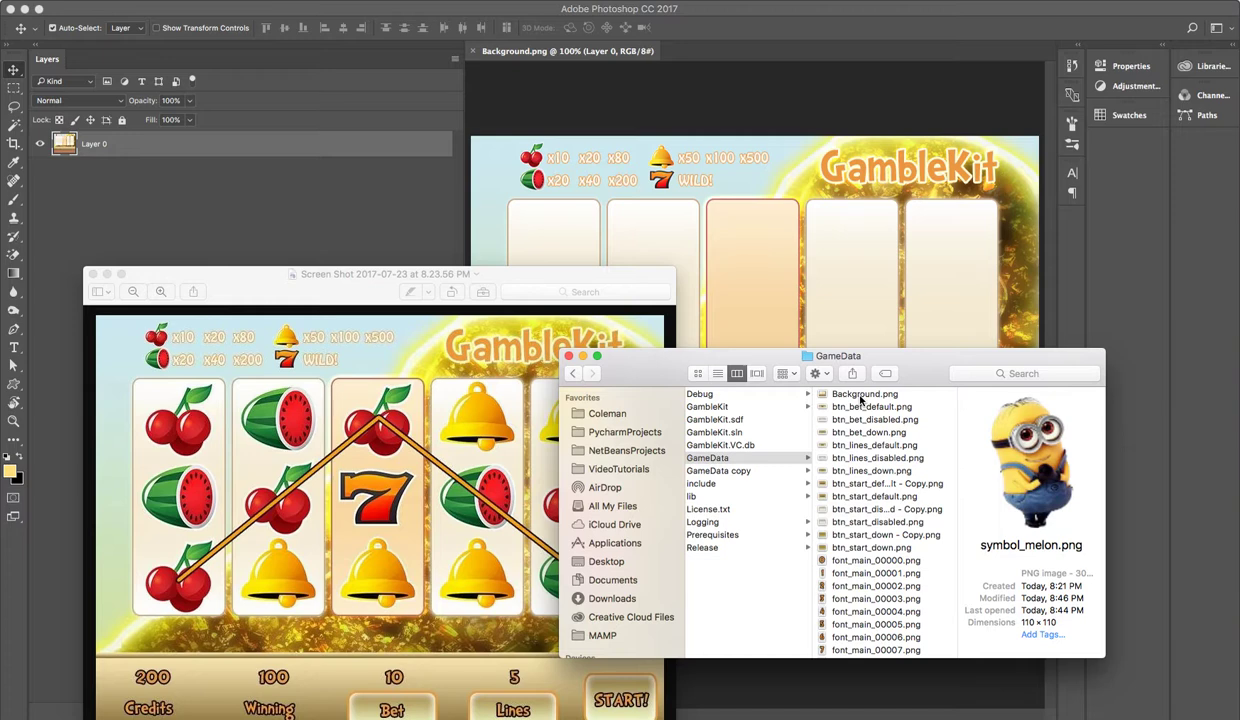
pyautogui.click(567, 356)
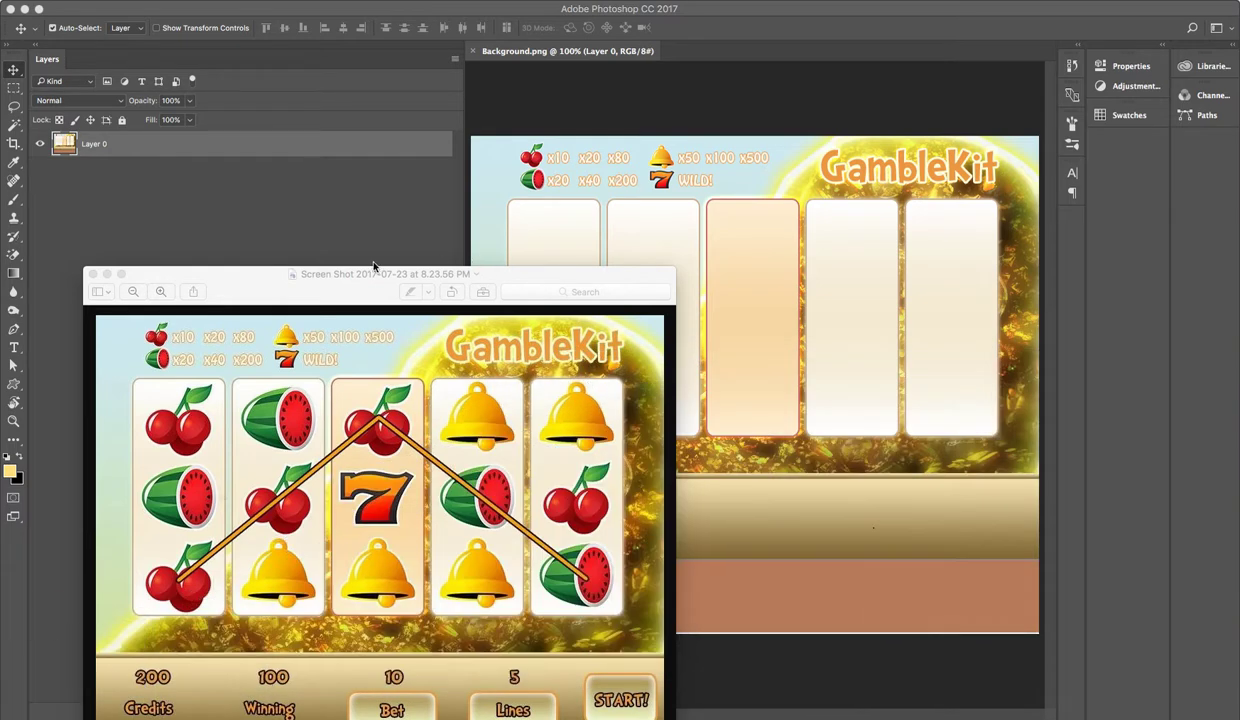
# - Overlay the reference screenshot on the background to compare them, then close the screenshot
pyautogui.moveTo(373, 266); pyautogui.dragTo(328, 126)
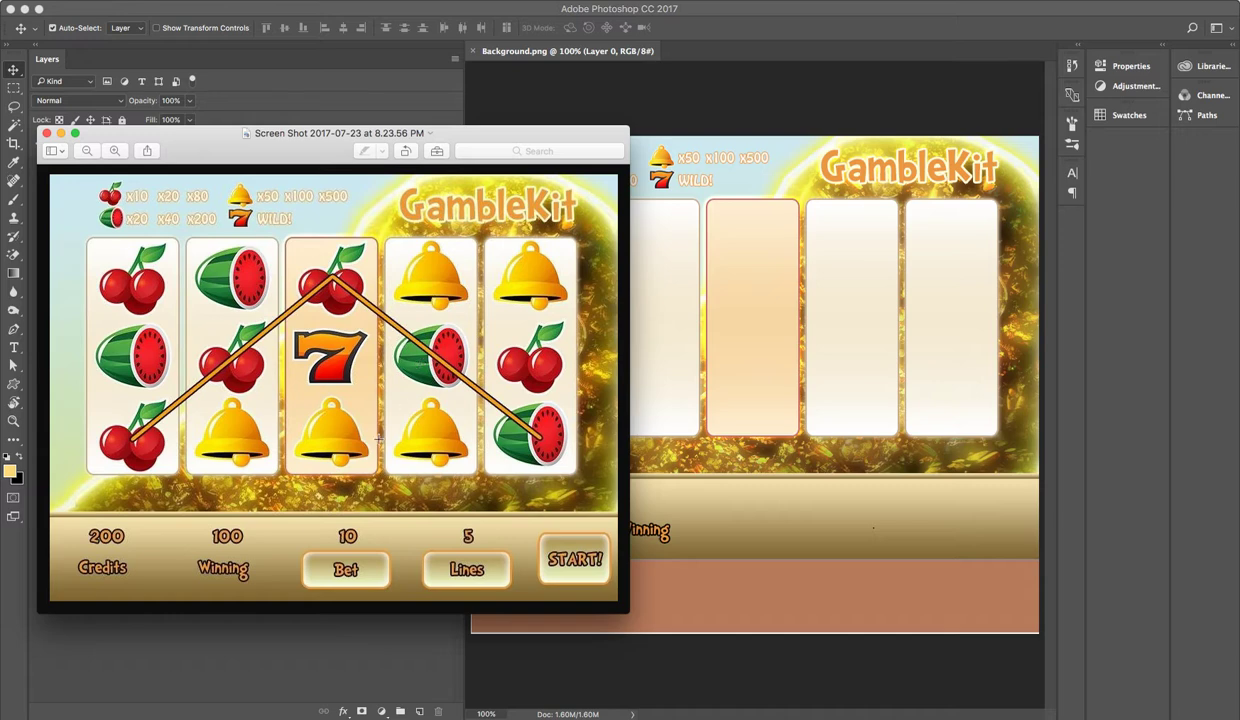
pyautogui.moveTo(452, 142); pyautogui.dragTo(286, 156)
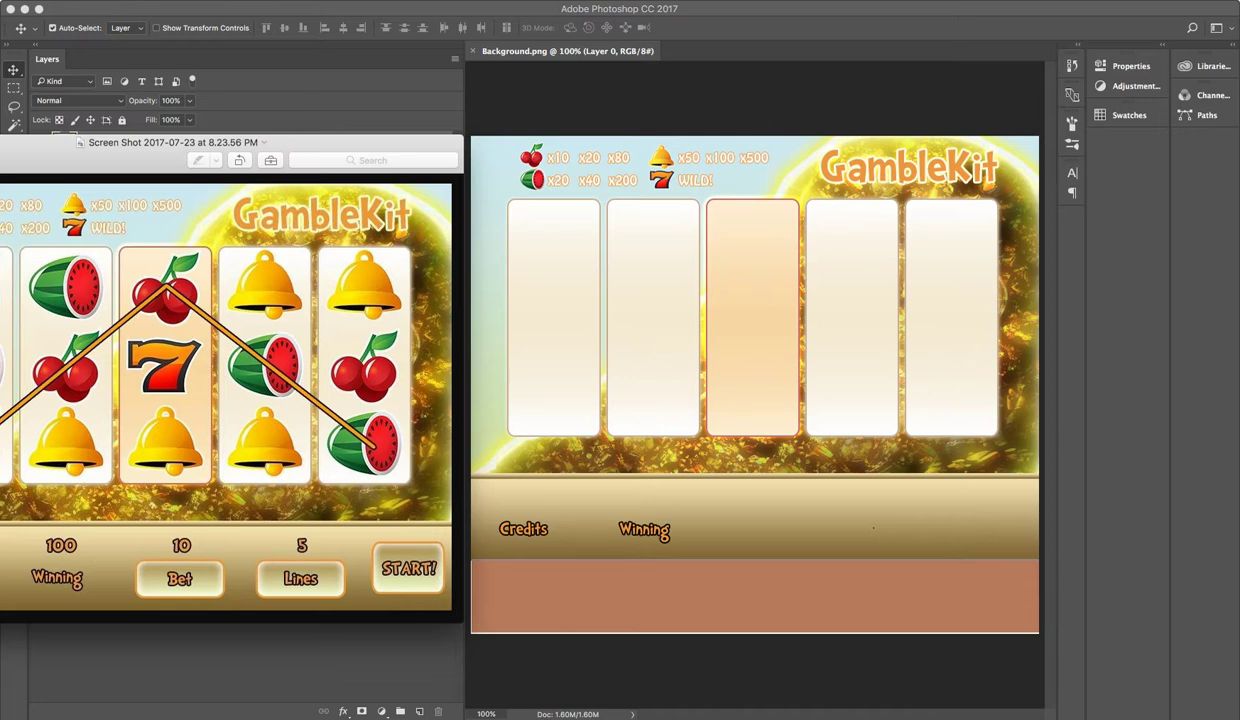
pyautogui.press('super+w')
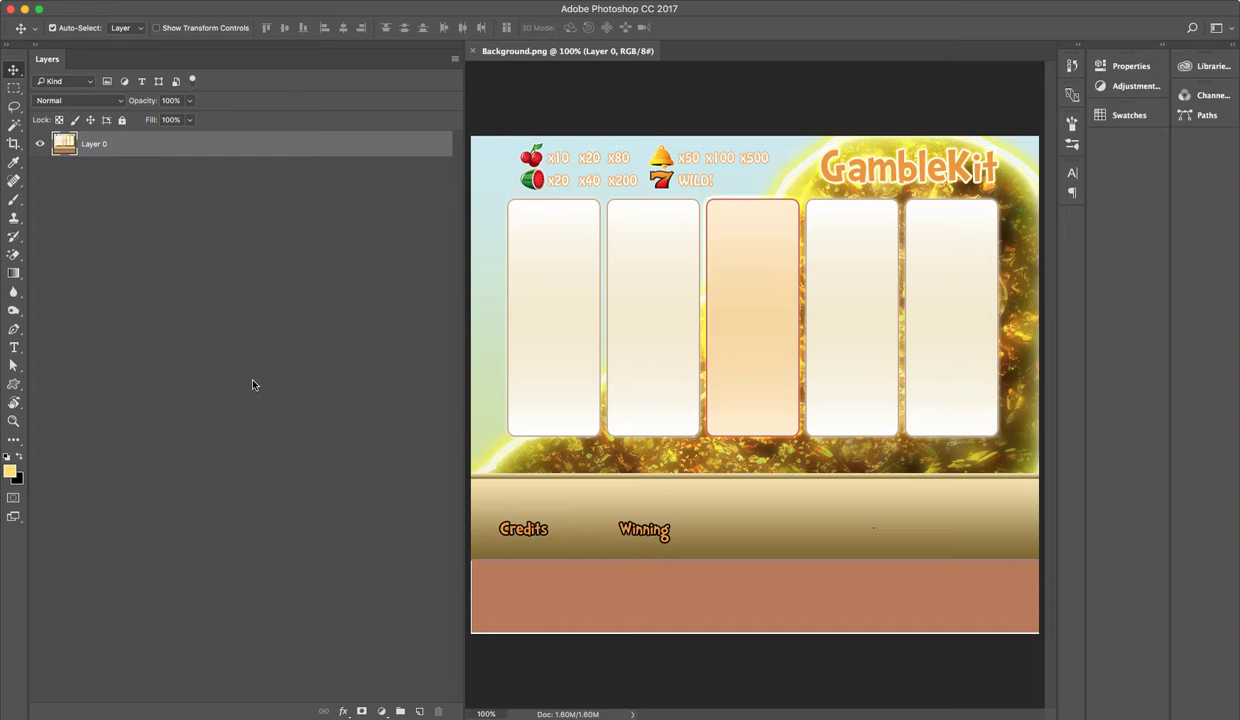
# - Draw a trial rounded rectangle over the first reel with the Rounded Rectangle Tool, then undo it
pyautogui.click(13, 384)
pyautogui.click(100, 390)
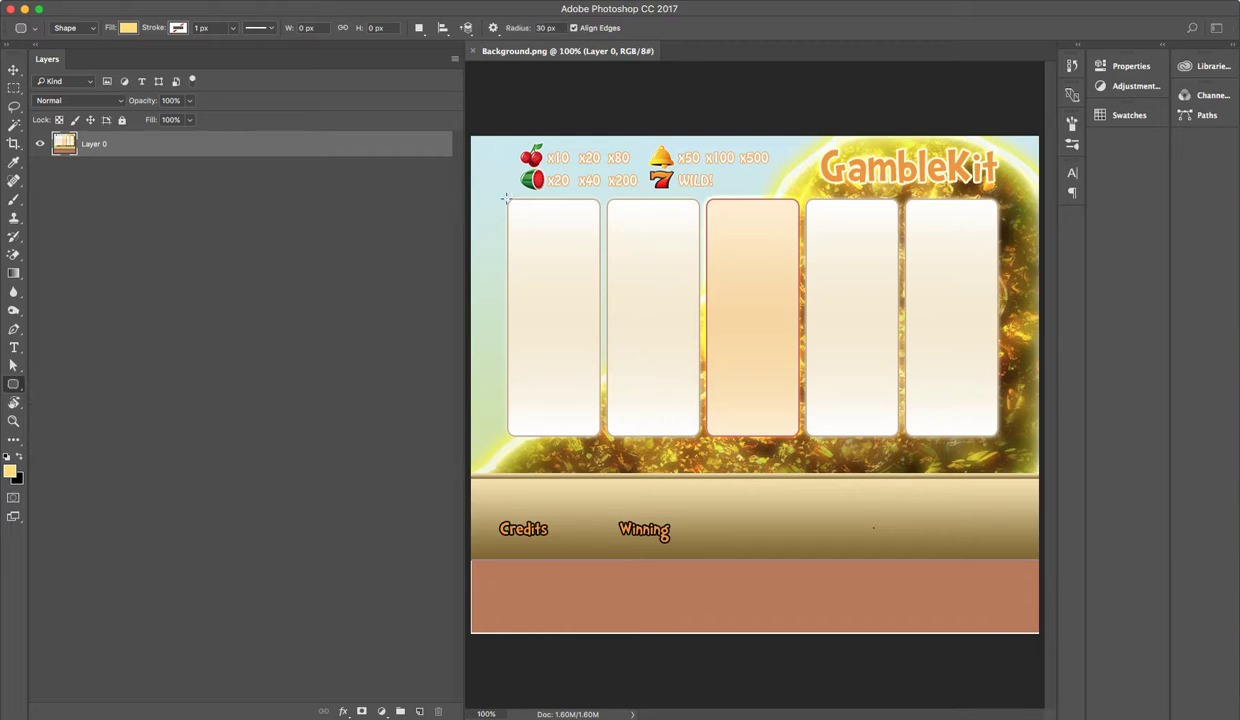
pyautogui.moveTo(506, 199); pyautogui.dragTo(597, 432)
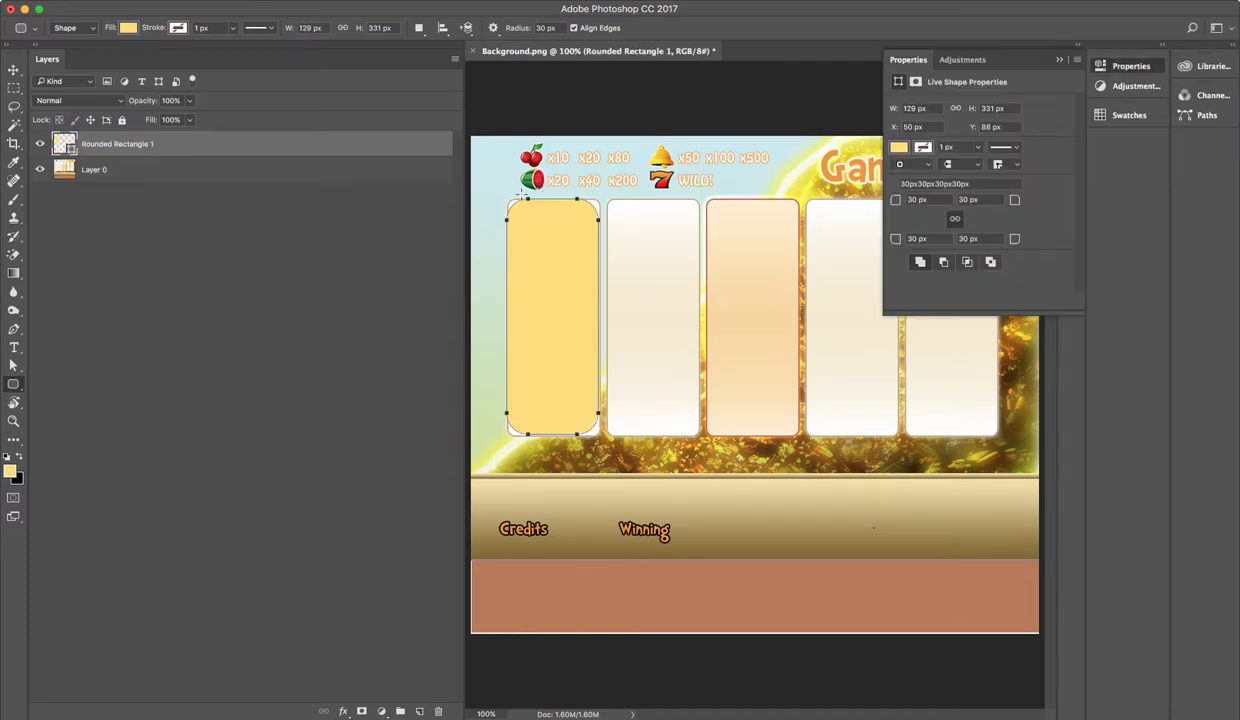
pyautogui.press('super+z')
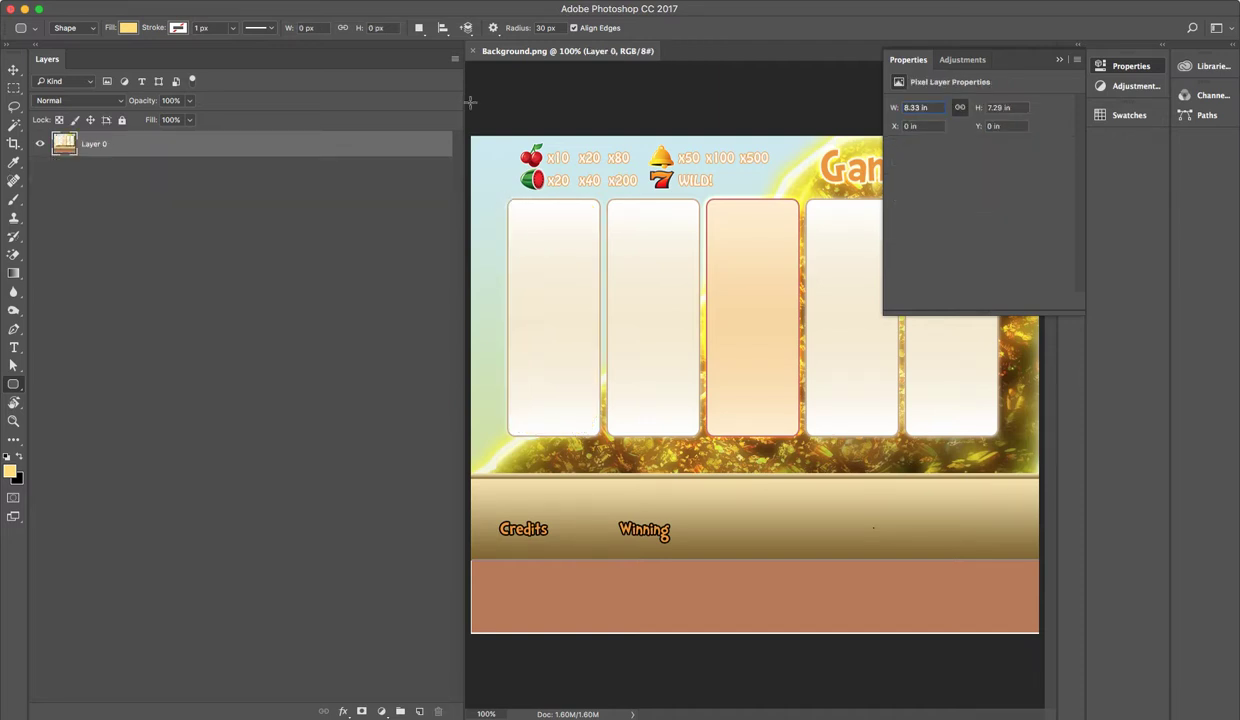
# - Try a 20 px corner radius rounded rectangle over the first reel, then undo it
pyautogui.click(555, 28)
pyautogui.write('20')
pyautogui.press('Return')
pyautogui.moveTo(507, 198); pyautogui.dragTo(602, 280)
pyautogui.press('super+z')
# - Try a 15 px corner radius rounded rectangle over the first reel, then undo it
pyautogui.click(547, 27)
pyautogui.write('15')
pyautogui.press('Return')
pyautogui.moveTo(507, 198); pyautogui.dragTo(601, 437)
pyautogui.press('super+z')
# - Set the corner radius to 10 px, test it over the first reel, and undo the shape
pyautogui.doubleClick(528, 28)
pyautogui.write('10')
pyautogui.moveTo(507, 200); pyautogui.dragTo(597, 434)
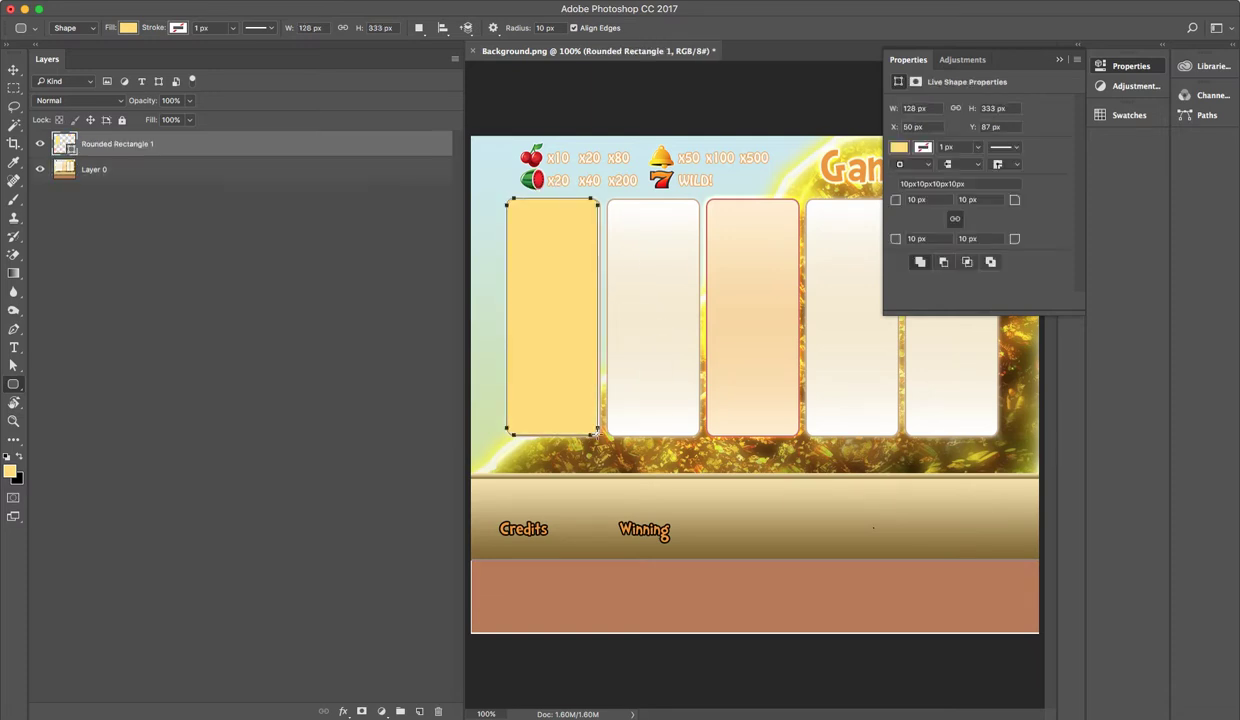
pyautogui.press('super+z')
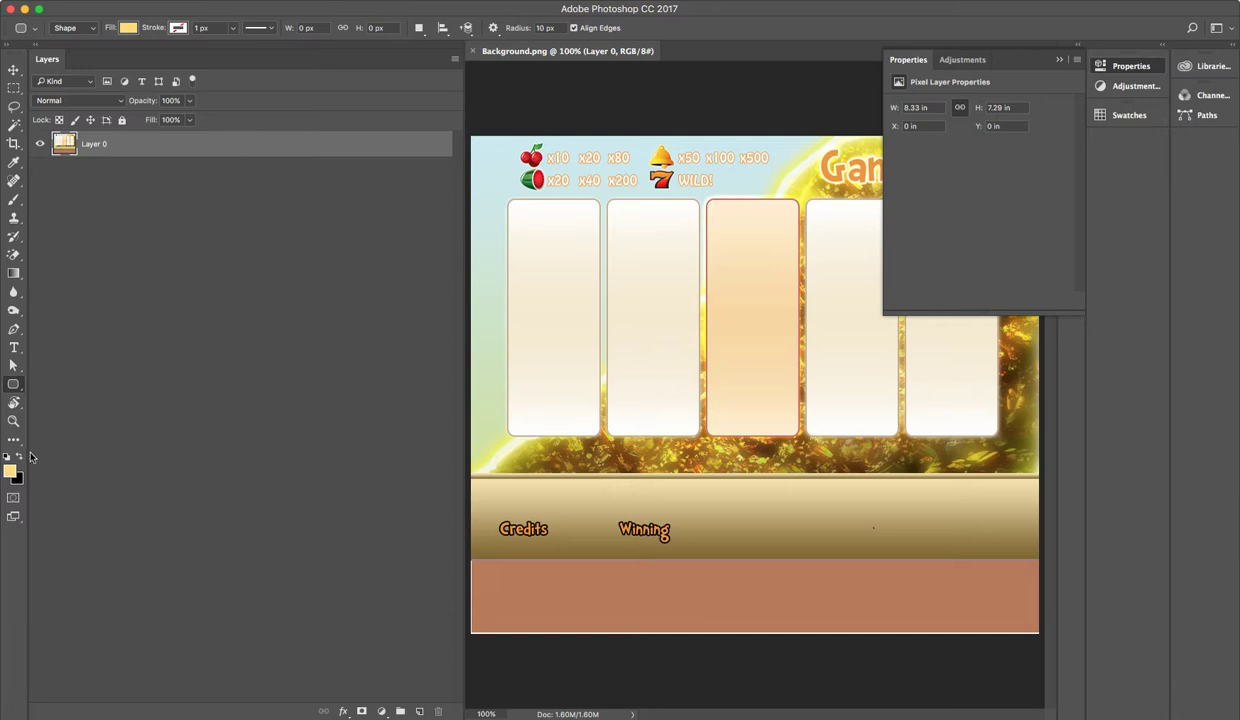
# - Reset colours to default black and white and draw a 10 px rounded column over the first reel
pyautogui.press('d')
pyautogui.moveTo(505, 199); pyautogui.dragTo(599, 435)
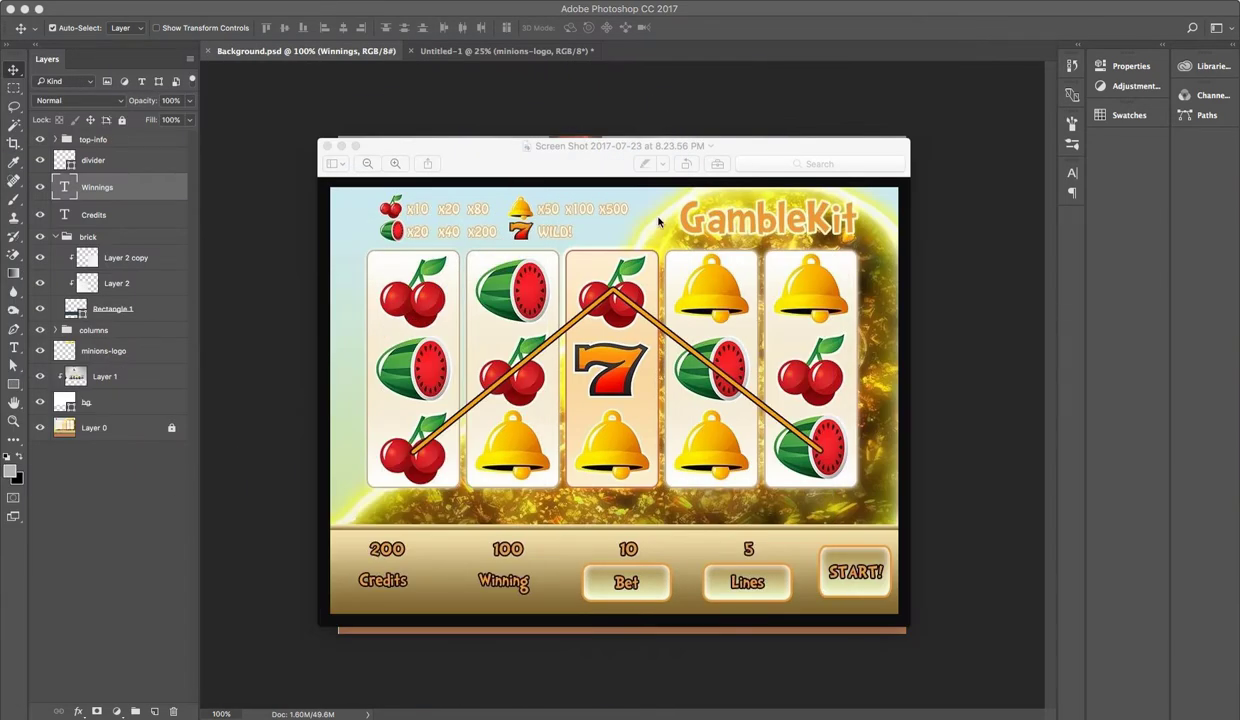
# - Minimize the Preview reference screenshot window to reveal the Photoshop background
pyautogui.click(540, 166)
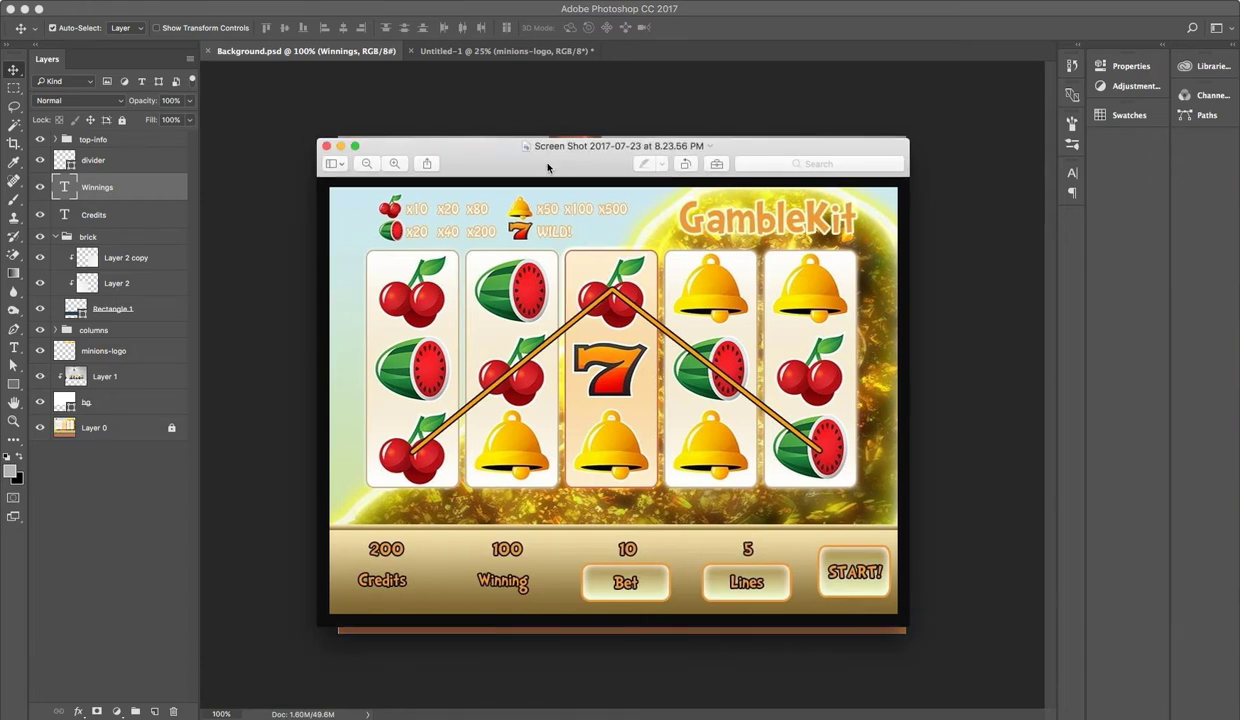
pyautogui.click(340, 147)
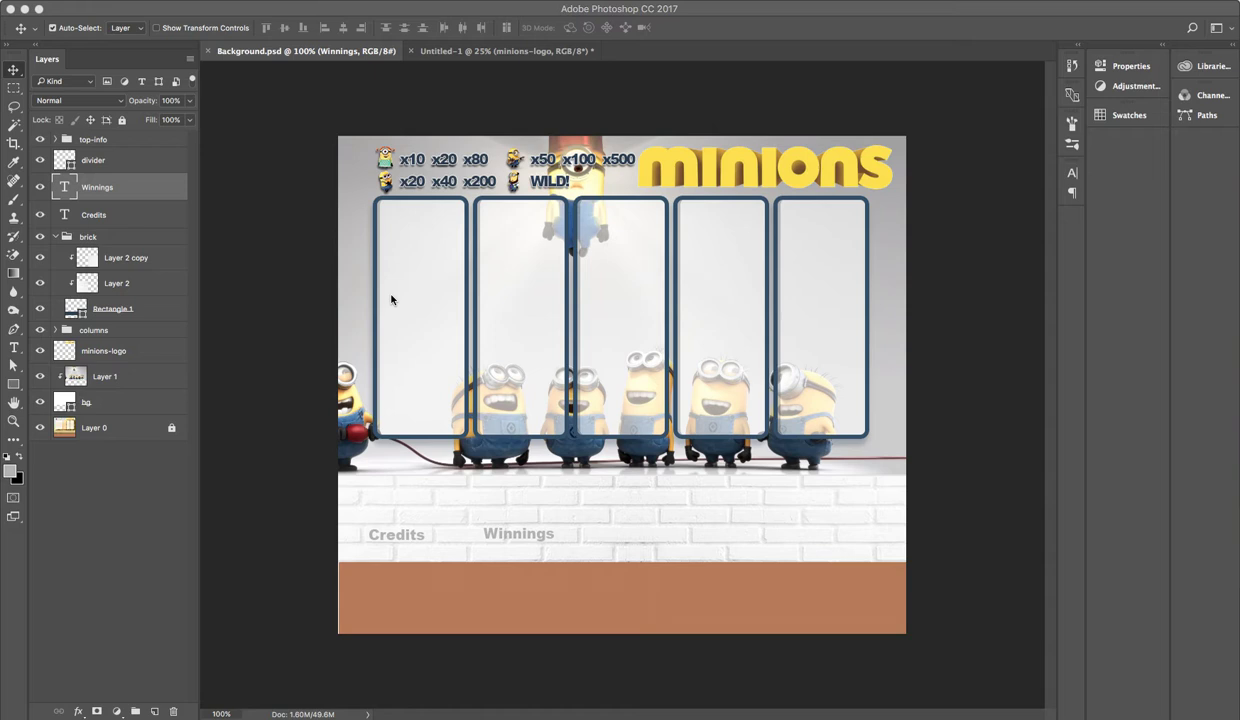
# - Auto-select a reel column to expand the columns group with its five 60% fill Rounded Rectangle layers
pyautogui.click(428, 245)
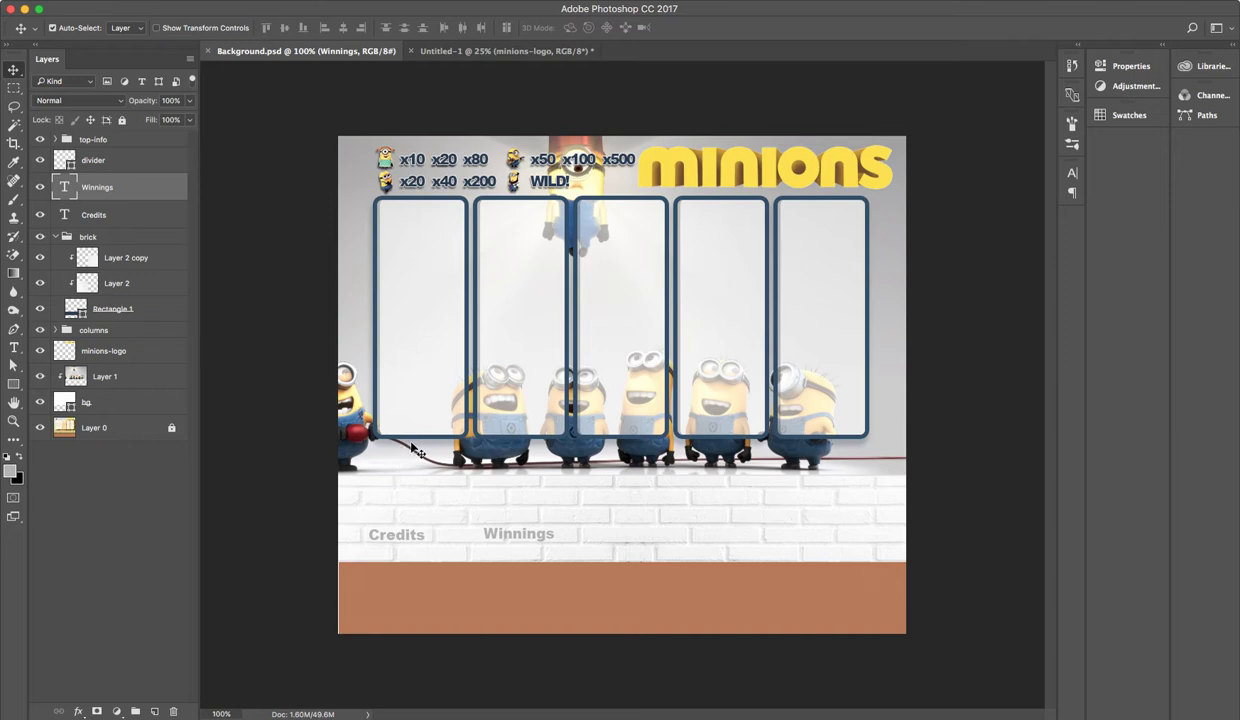
pyautogui.click(518, 350)
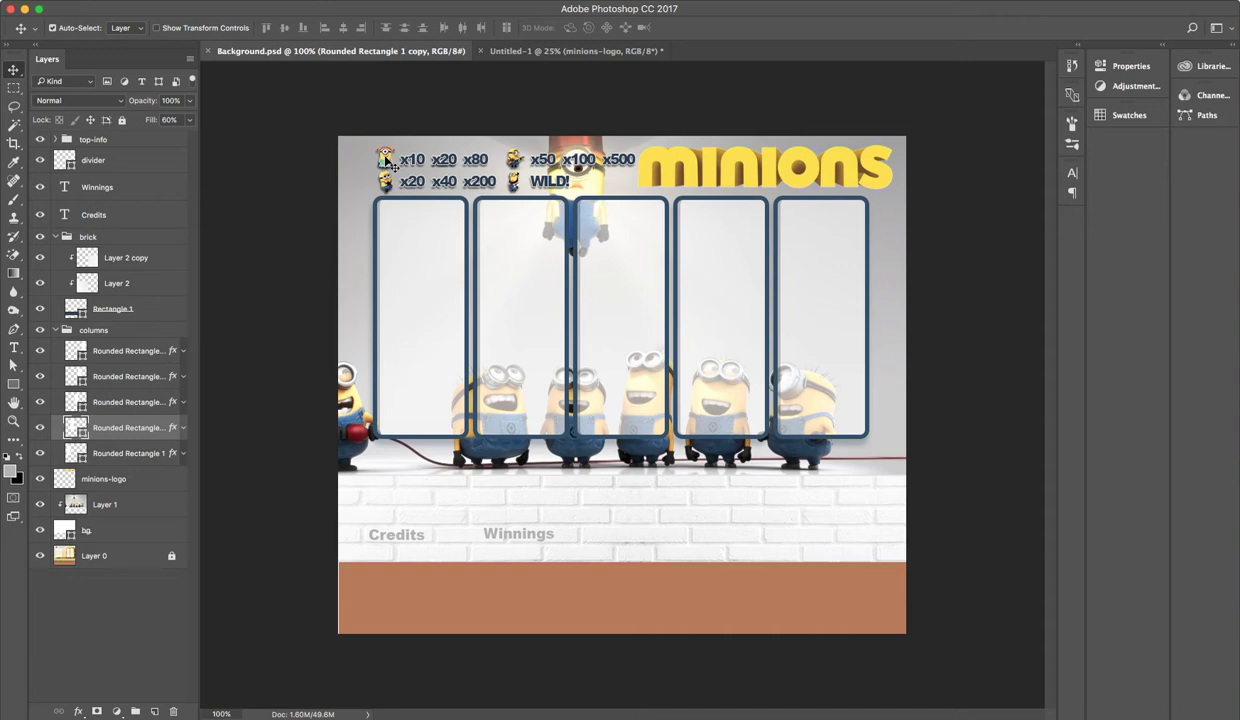
pyautogui.click(745, 177)
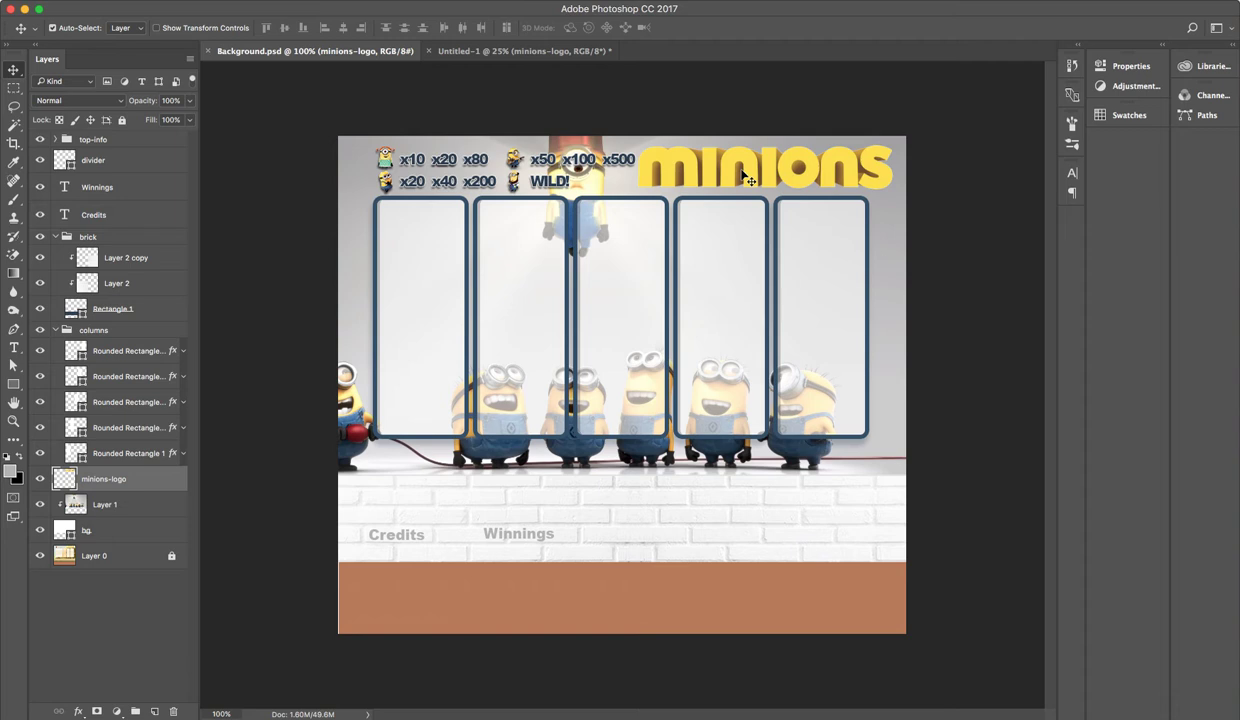
pyautogui.click(686, 529)
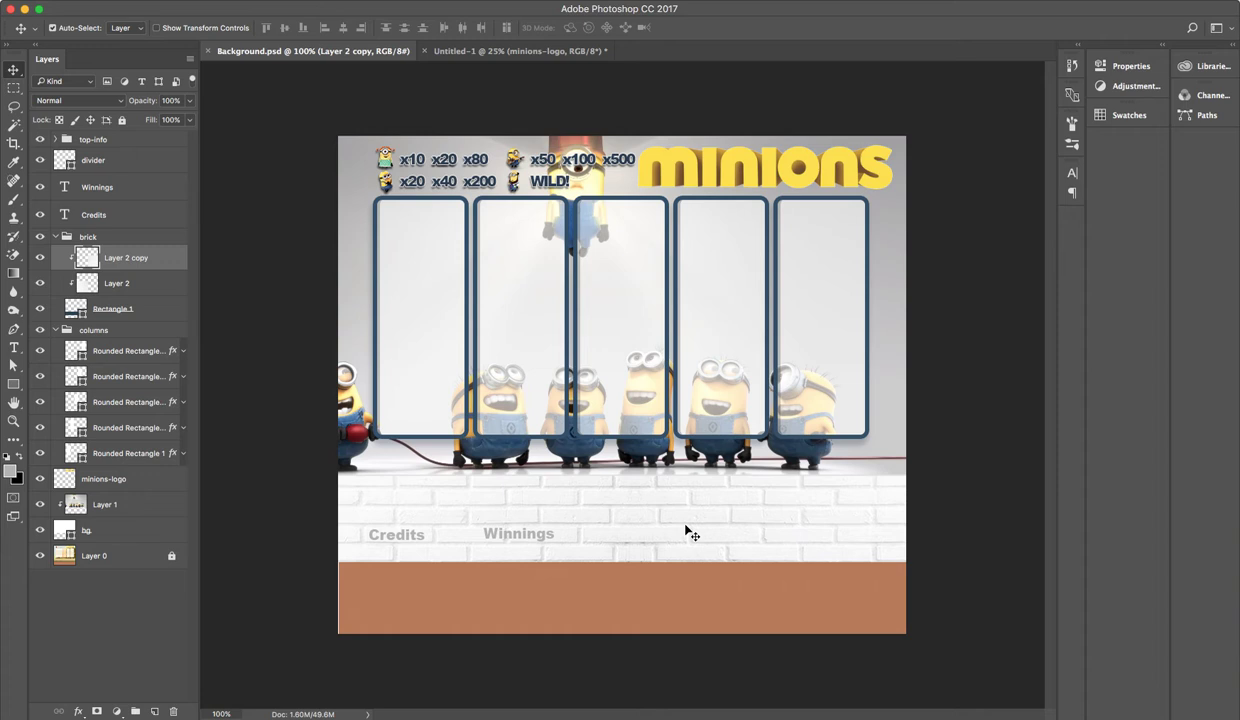